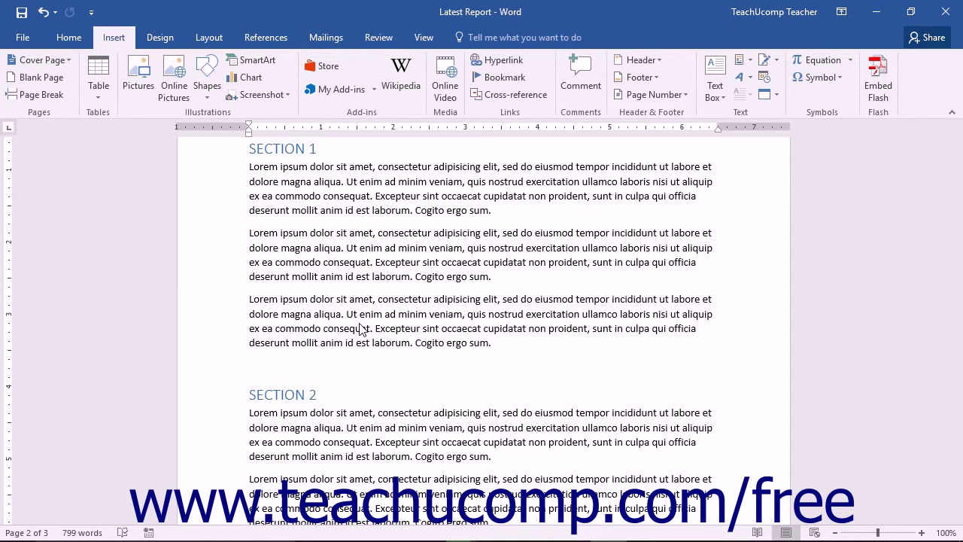
- Insert a copyright sign © on the blank line between Section 1 and Section 2
{"action": "left_click", "coordinate": [259, 369]}
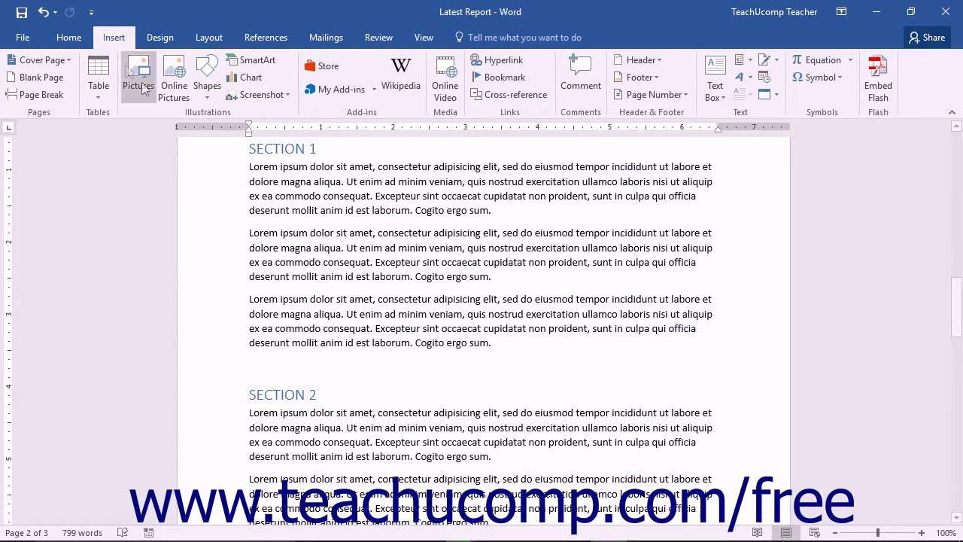
{"action": "left_click", "coordinate": [114, 35]}
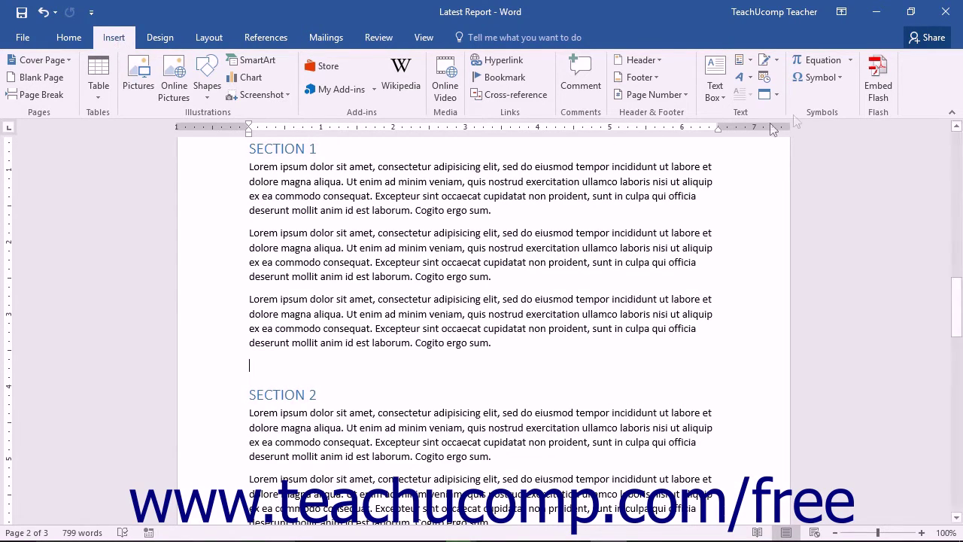
{"action": "left_click", "coordinate": [841, 79]}
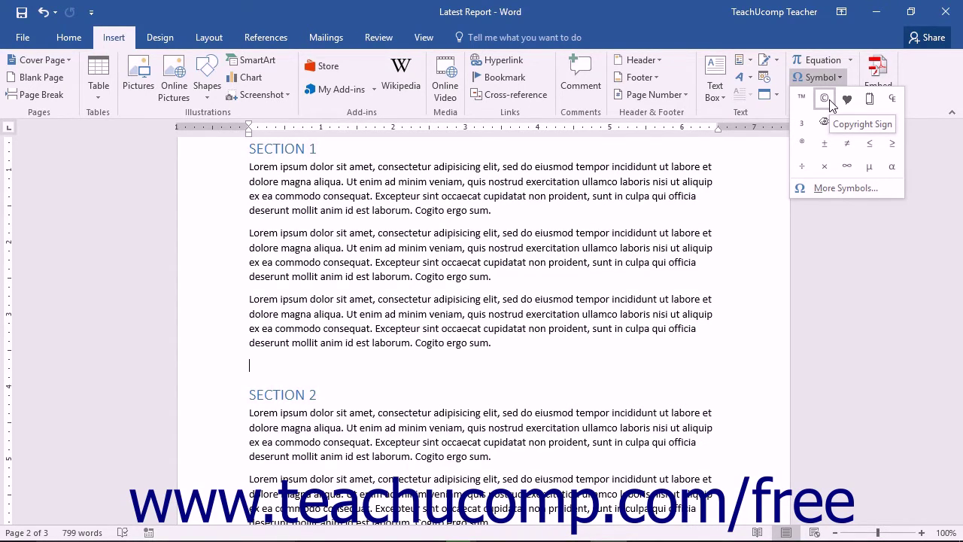
{"action": "left_click", "coordinate": [825, 98]}
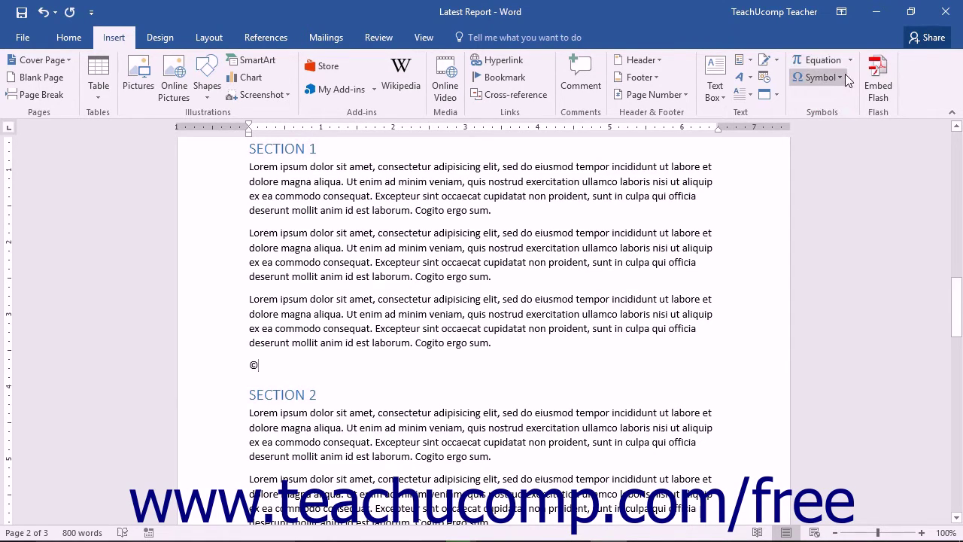
{"action": "left_click", "coordinate": [842, 75]}
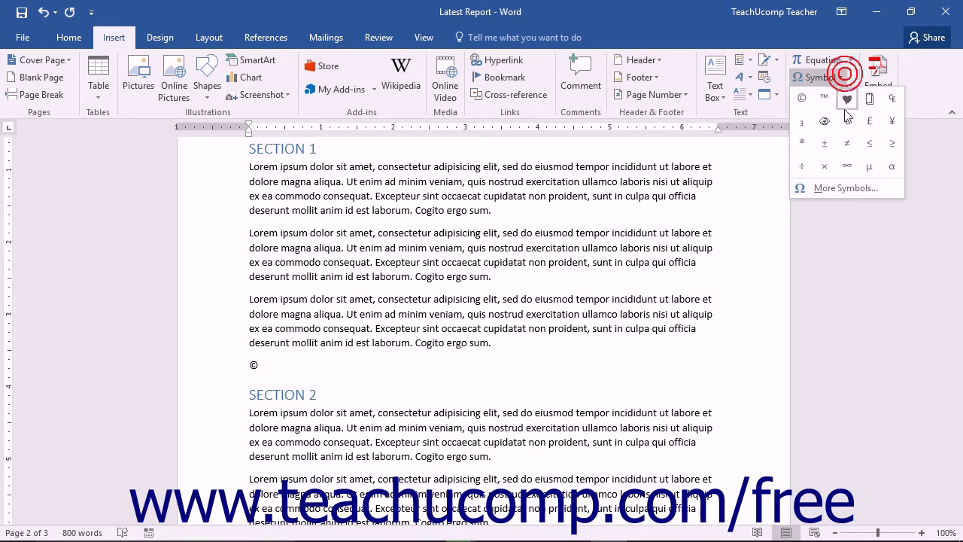
- Open More Symbols, view Special Characters, then switch the Symbol font to Webdings
{"action": "left_click", "coordinate": [849, 192]}
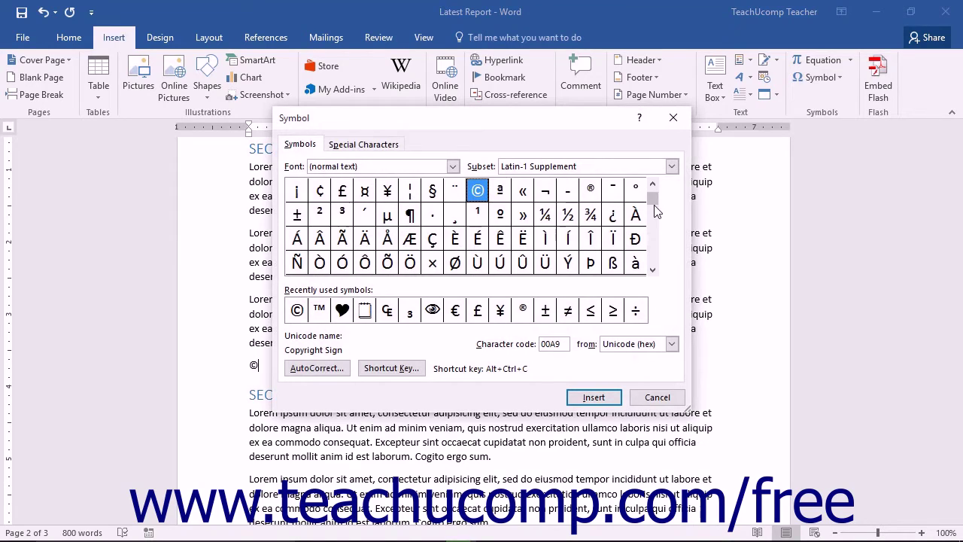
{"action": "left_click", "coordinate": [361, 147]}
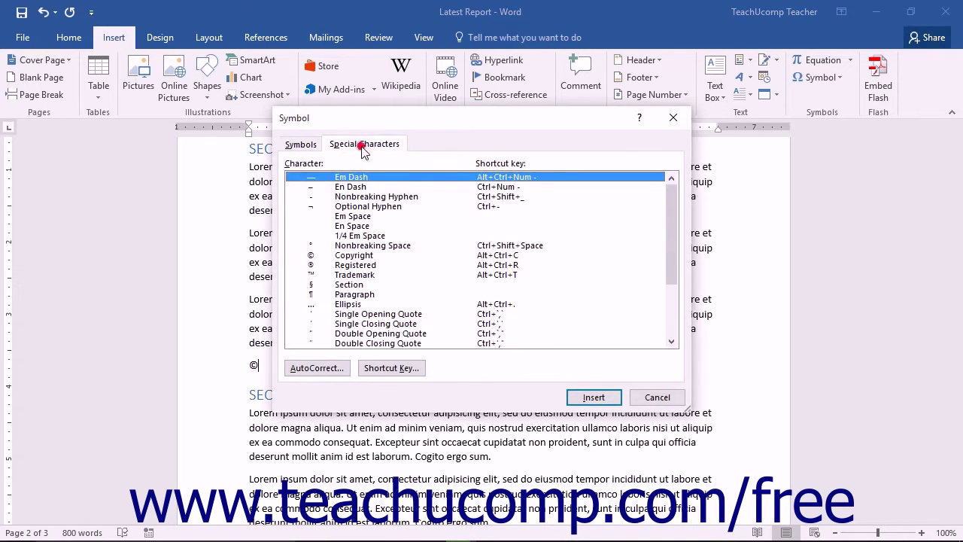
{"action": "left_click", "coordinate": [315, 150]}
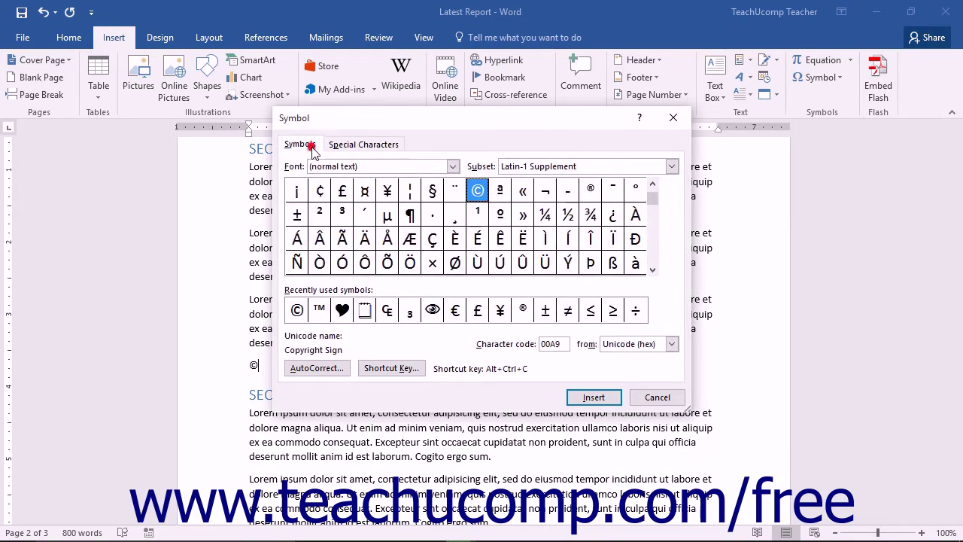
{"action": "left_click", "coordinate": [452, 167]}
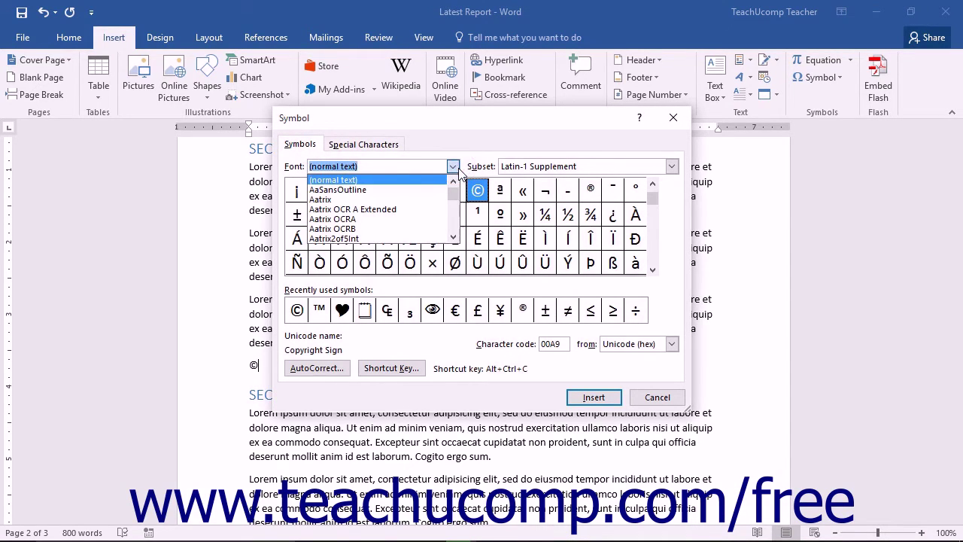
{"action": "key", "text": "w"}
{"action": "key", "text": "Return"}
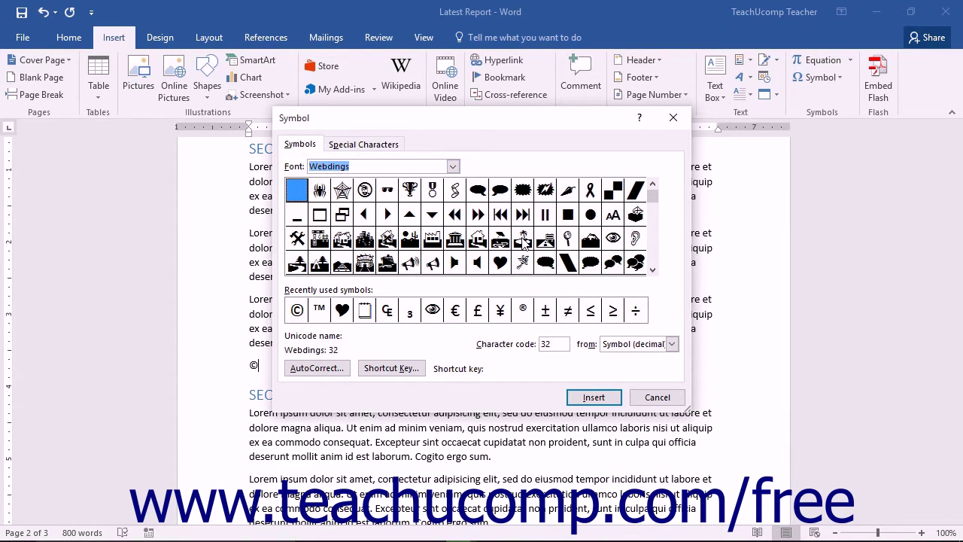
- Select the Webdings character with code 74, keeping decimal numbering in the 'from' list
{"action": "left_click", "coordinate": [524, 241]}
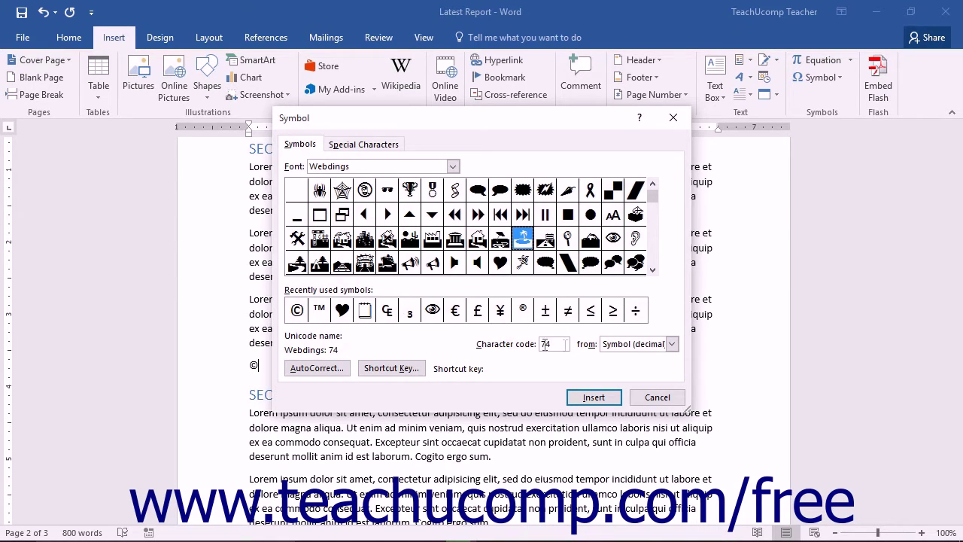
{"action": "left_click", "coordinate": [673, 343]}
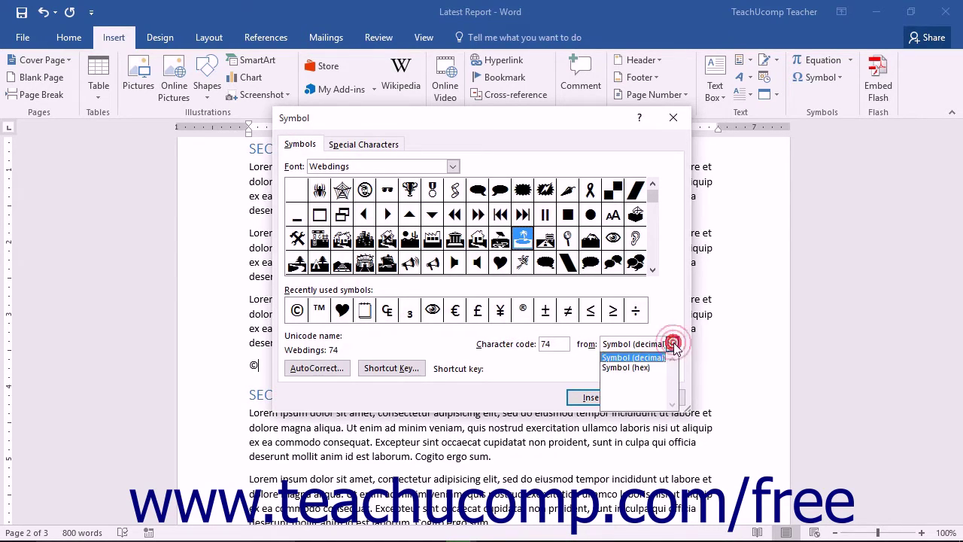
{"action": "left_click", "coordinate": [671, 344]}
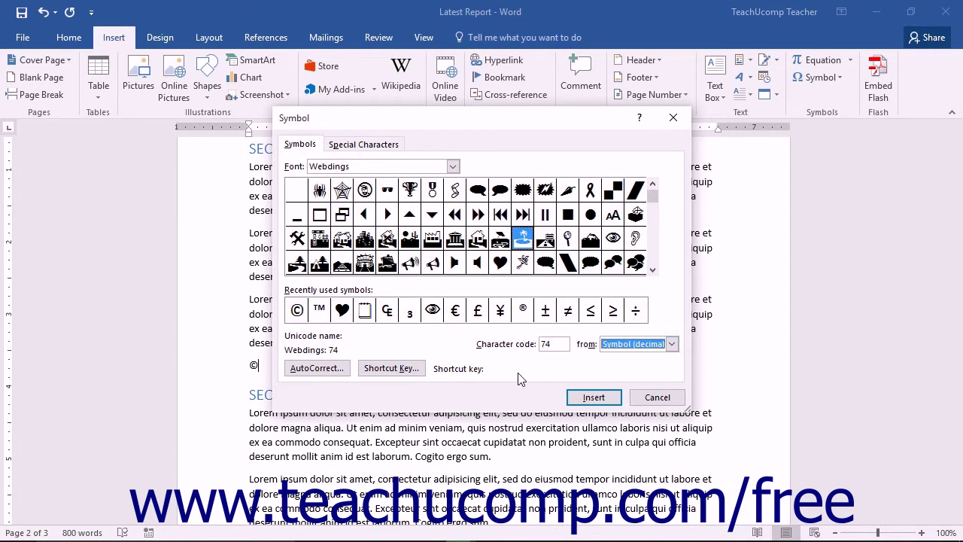
- Make 'istree' an AutoCorrect entry for the Webdings symbol, then type istree after the ©
{"action": "left_click", "coordinate": [331, 368]}
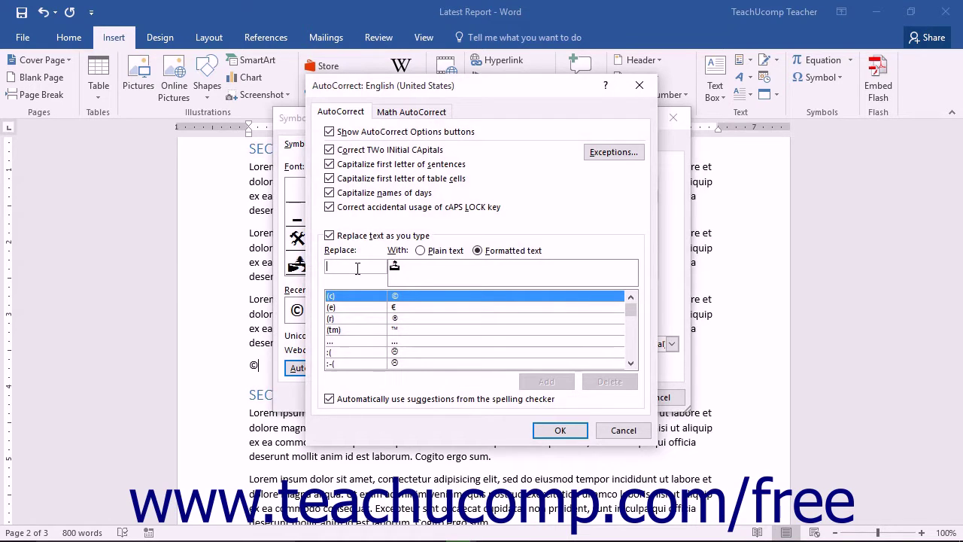
{"action": "type", "text": "istree"}
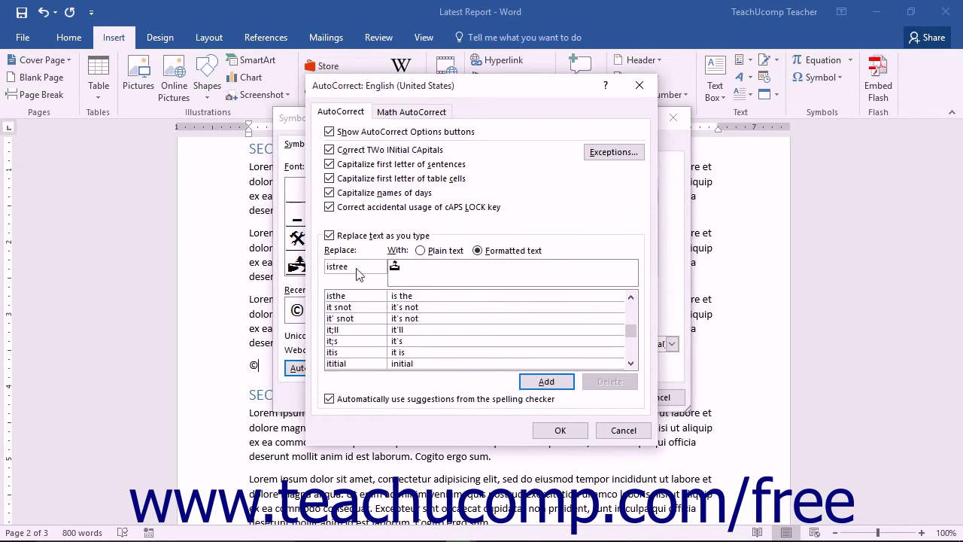
{"action": "left_click", "coordinate": [540, 382]}
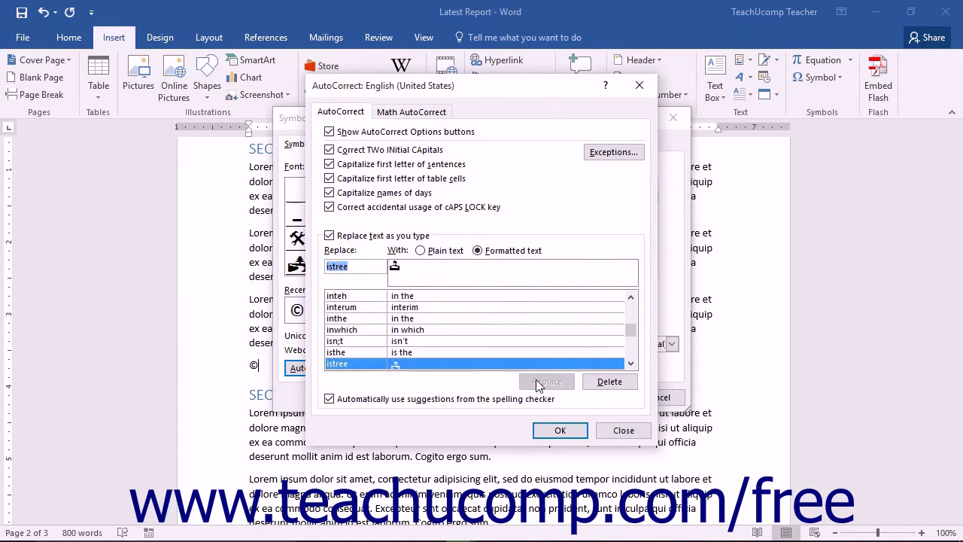
{"action": "left_click", "coordinate": [559, 431]}
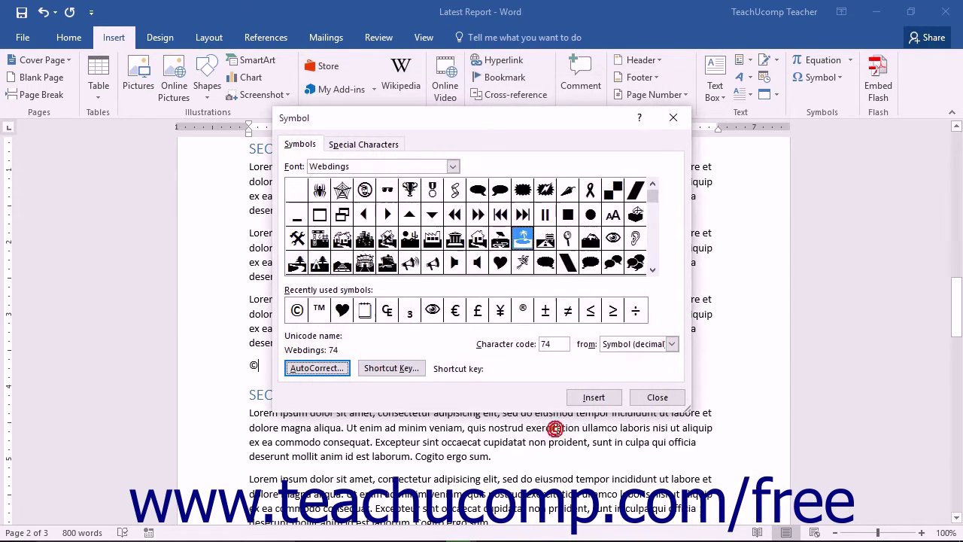
{"action": "left_click", "coordinate": [656, 400]}
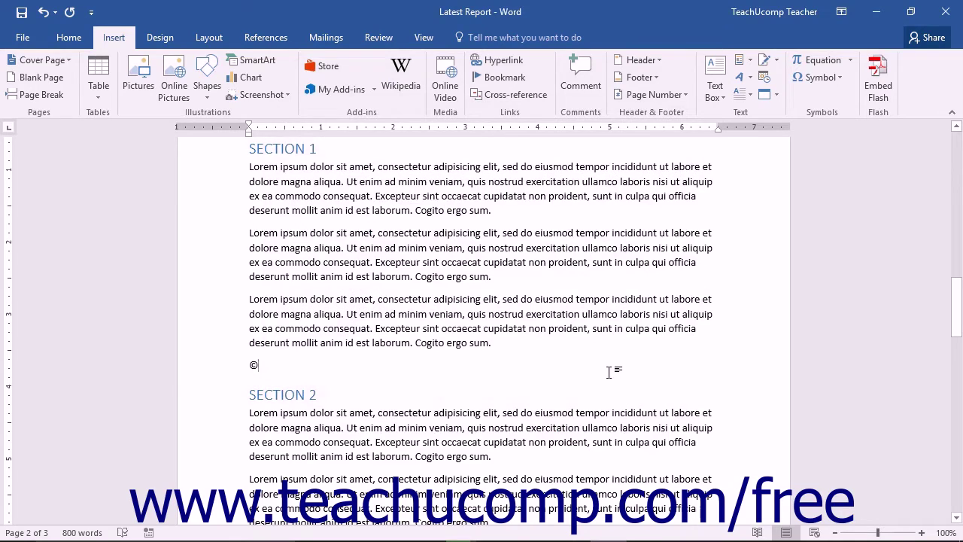
{"action": "type", "text": " i"}
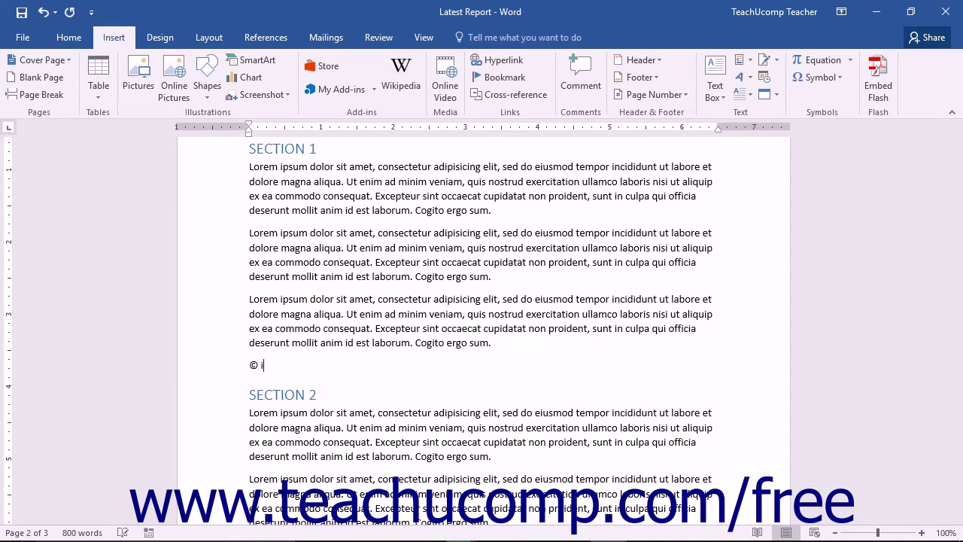
{"action": "type", "text": "stree"}
- Reopen the Symbol dialog on Webdings, select mailbox character 74, and open Shortcut Key settings
{"action": "left_click", "coordinate": [841, 77]}
{"action": "left_click", "coordinate": [833, 183]}
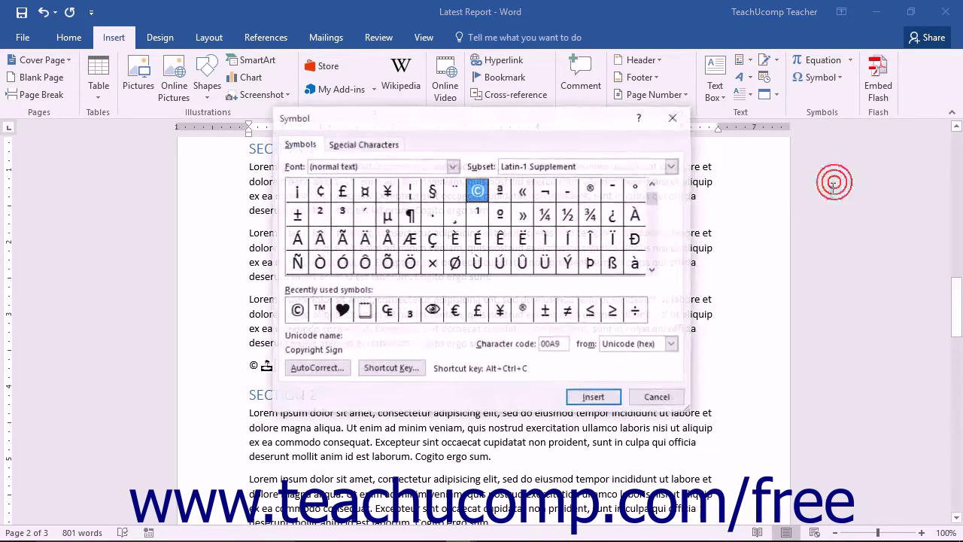
{"action": "left_click", "coordinate": [452, 166]}
{"action": "type", "text": "we"}
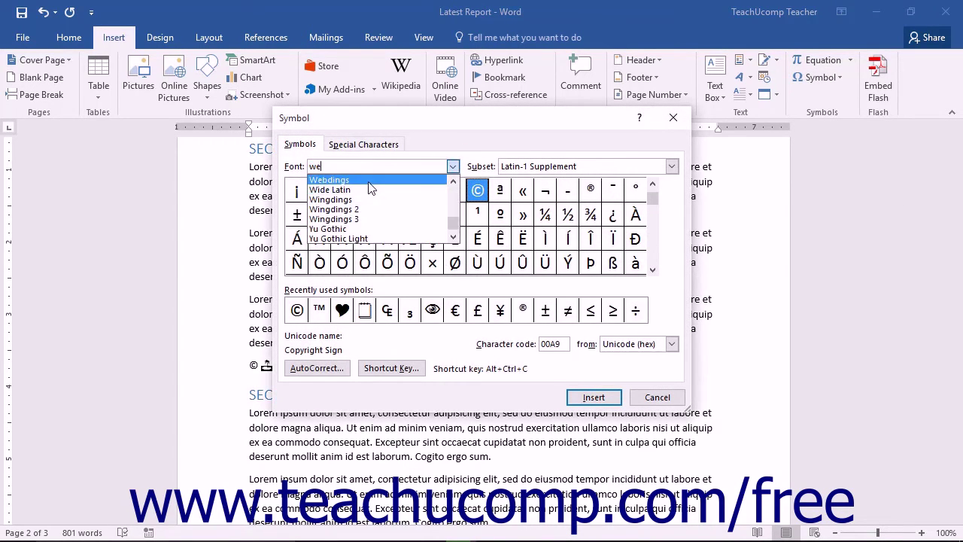
{"action": "left_click", "coordinate": [361, 181]}
{"action": "left_click", "coordinate": [524, 243]}
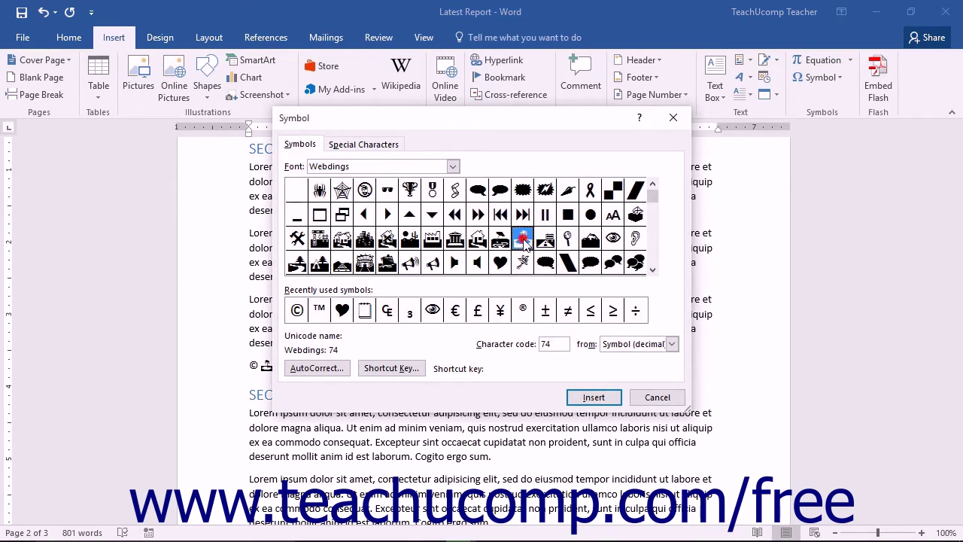
{"action": "left_click", "coordinate": [412, 369]}
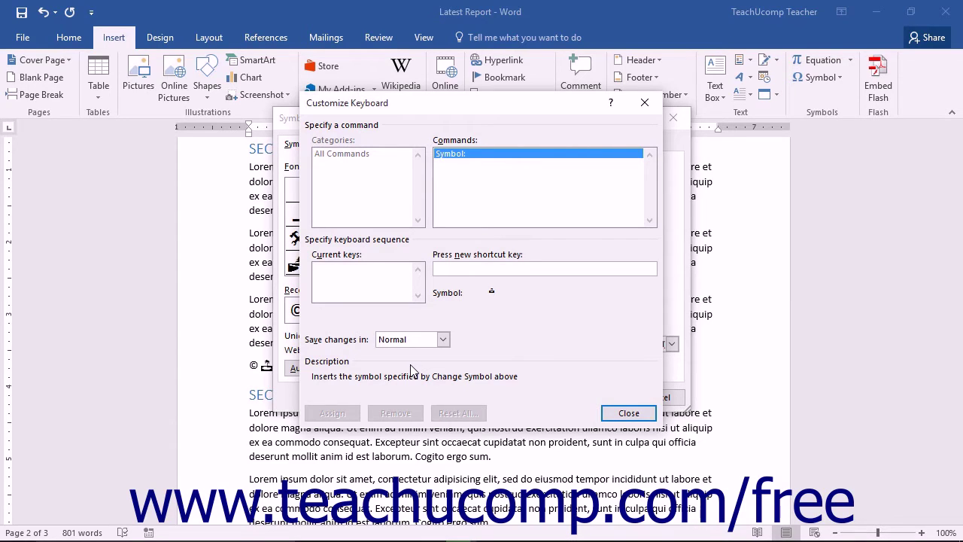
- Assign Ctrl+Alt+G to the mailbox symbol, close both dialogs, and insert a second mailbox
{"action": "key", "text": "ctrl+alt+g"}
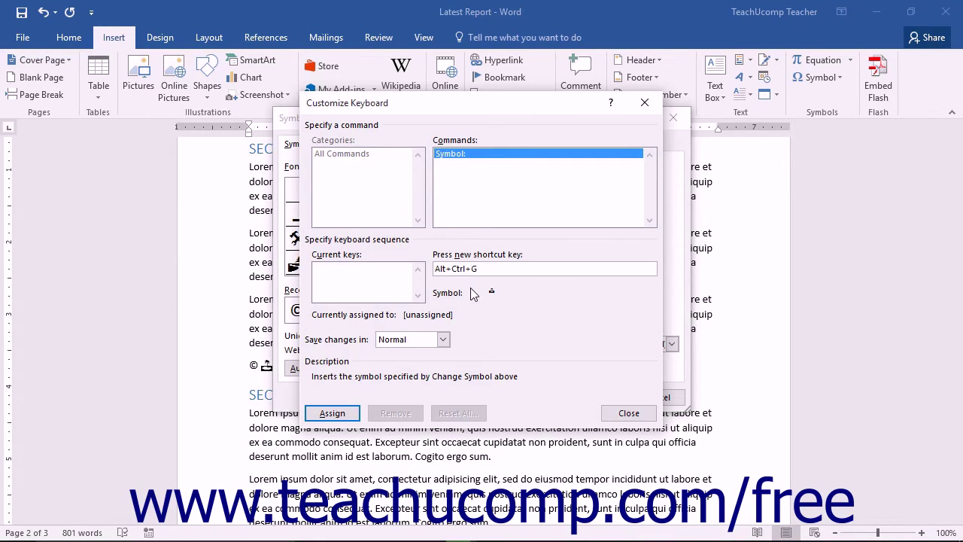
{"action": "left_click", "coordinate": [430, 322]}
{"action": "left_click", "coordinate": [332, 413]}
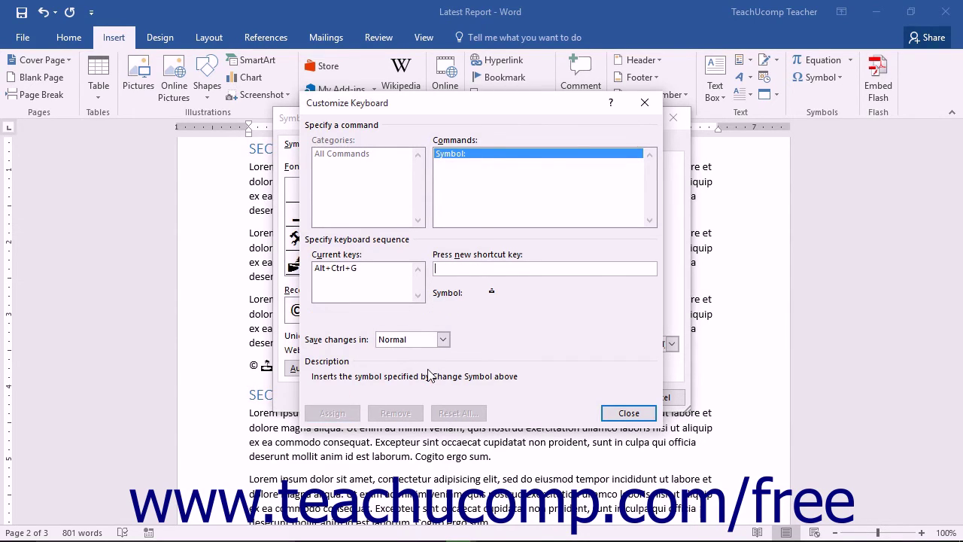
{"action": "left_click", "coordinate": [631, 413]}
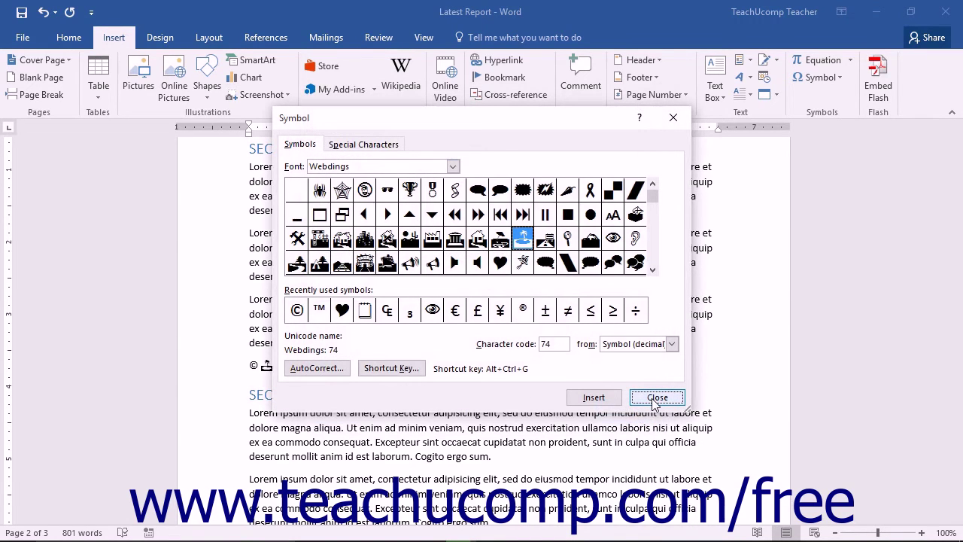
{"action": "left_click", "coordinate": [654, 399]}
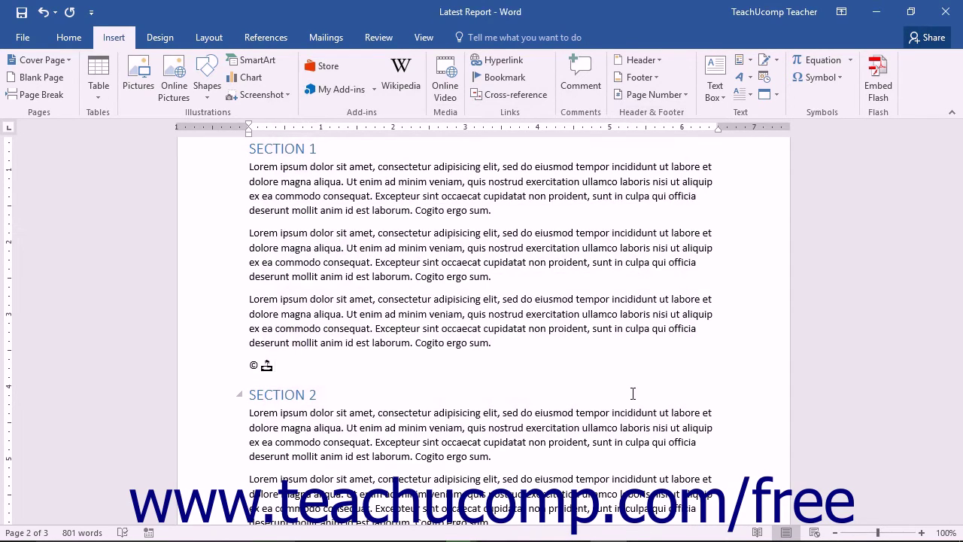
{"action": "key", "text": "ctrl+alt+m"}
- Insert an en dash from the Symbol dialog's Special Characters list
{"action": "left_click", "coordinate": [820, 76]}
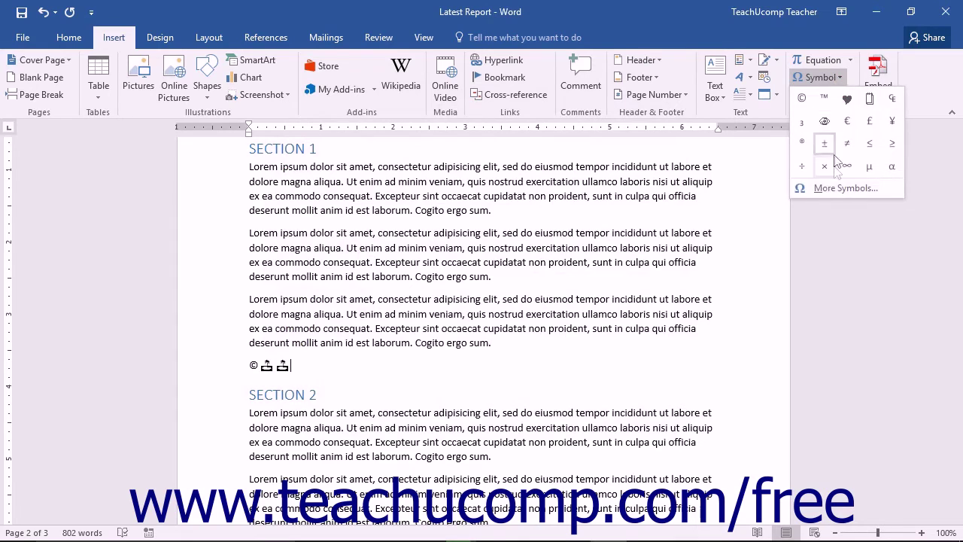
{"action": "left_click", "coordinate": [832, 185]}
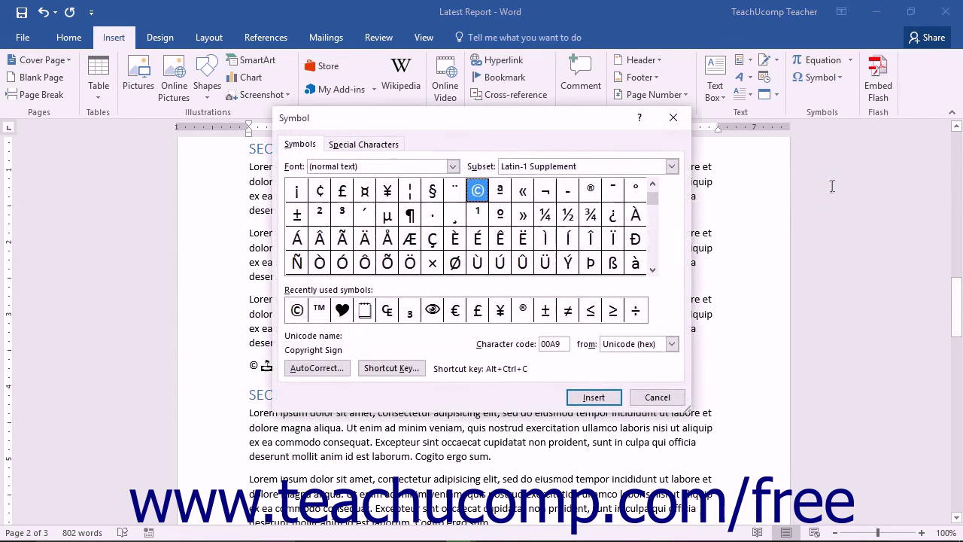
{"action": "left_click", "coordinate": [383, 147]}
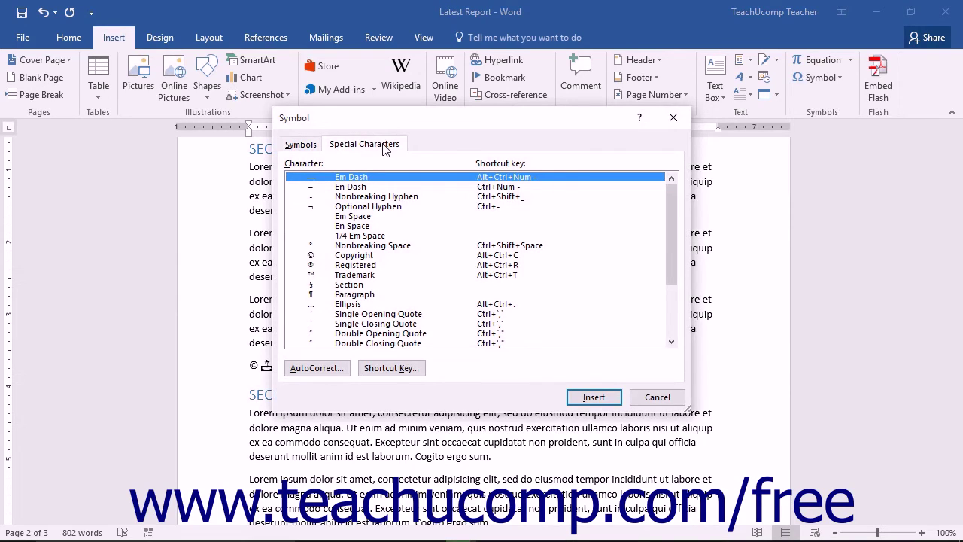
{"action": "left_click", "coordinate": [389, 186]}
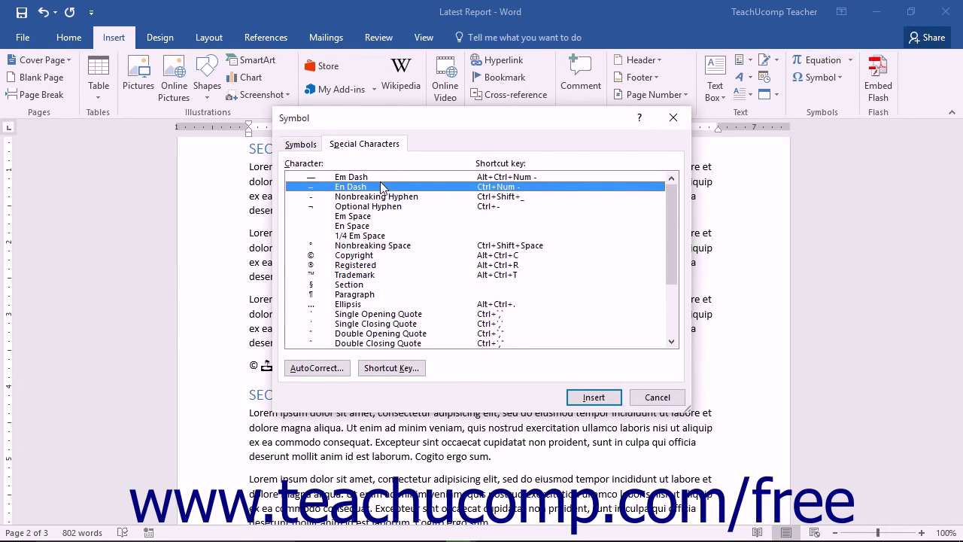
{"action": "left_click", "coordinate": [312, 145]}
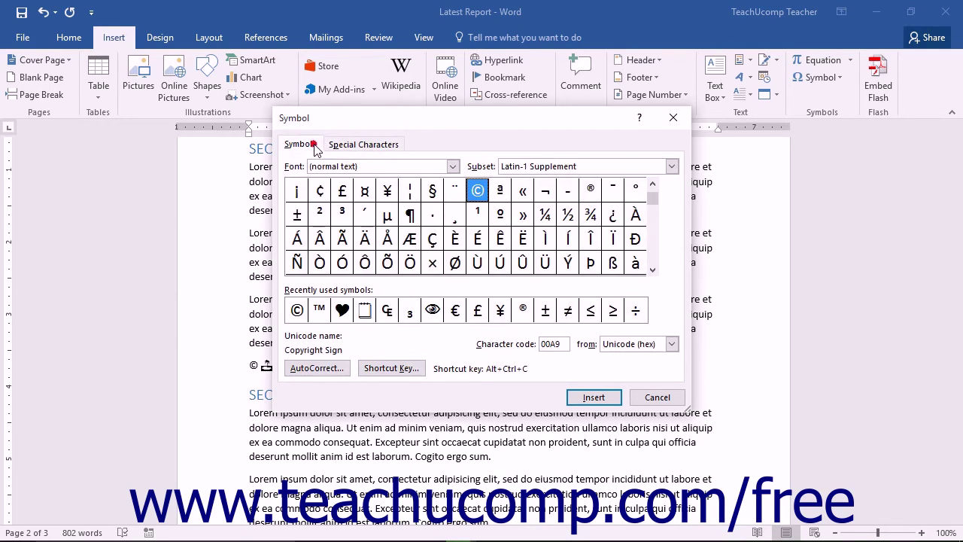
{"action": "left_click", "coordinate": [359, 146]}
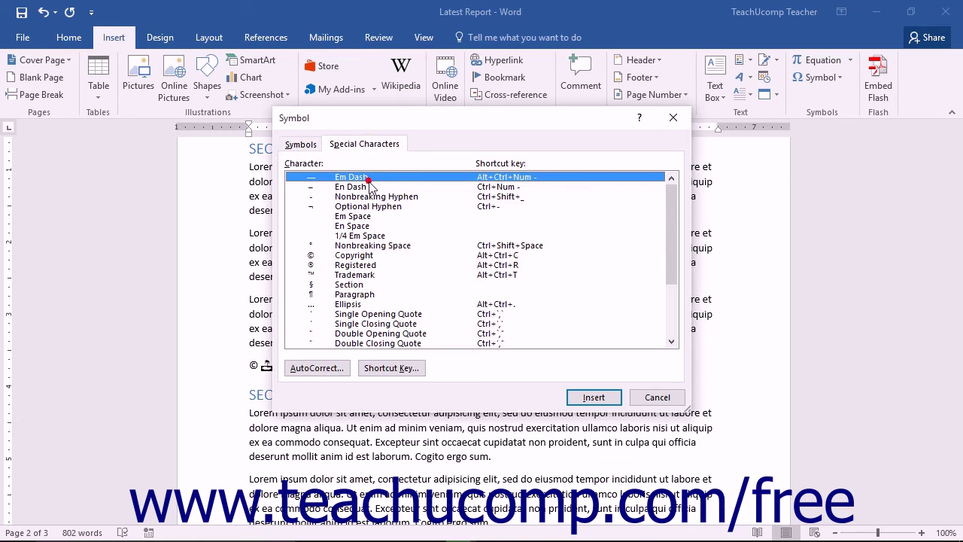
{"action": "left_click", "coordinate": [369, 186]}
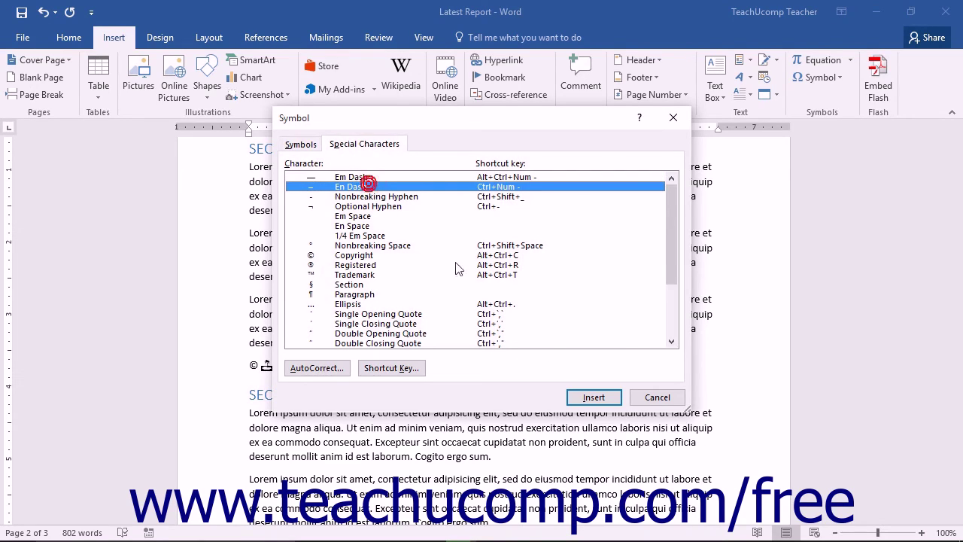
{"action": "left_click", "coordinate": [584, 399]}
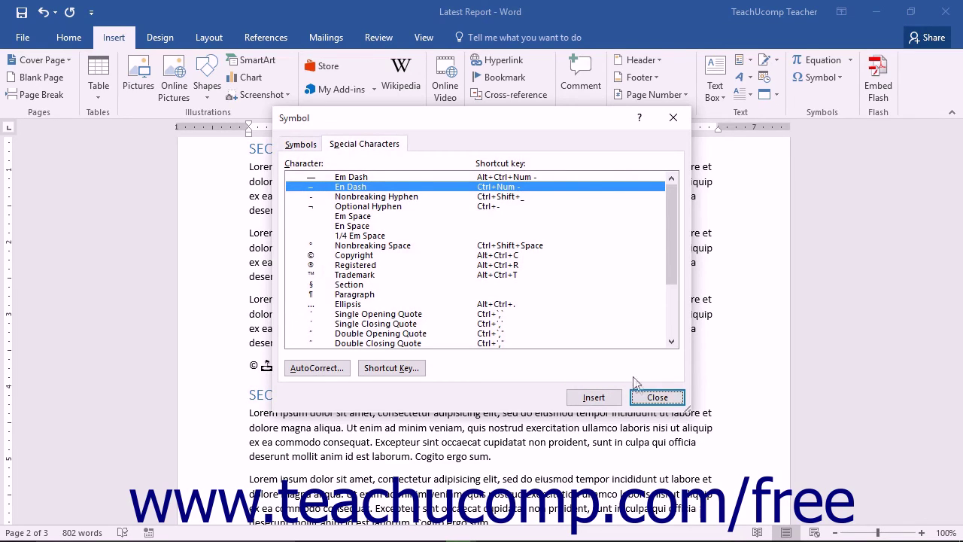